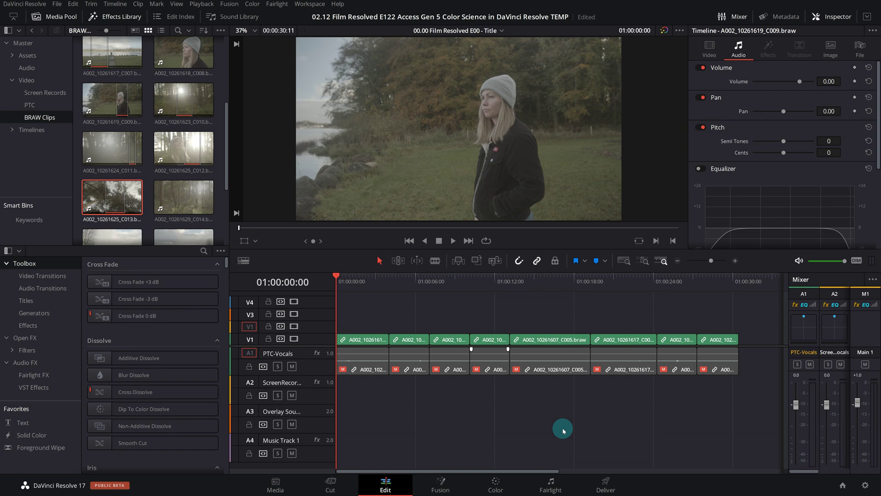
Show the Camera Raw palette on the Color page and step through clips back to the first BRAW clip
click(500, 487)
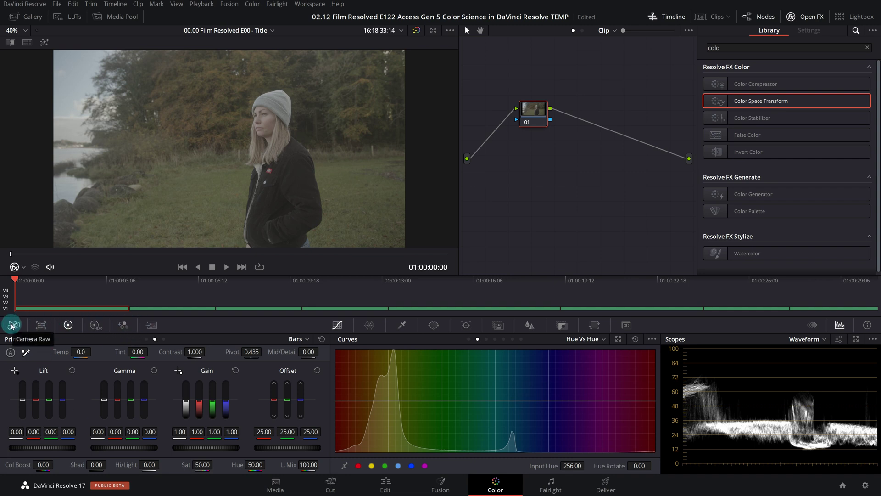
click(12, 325)
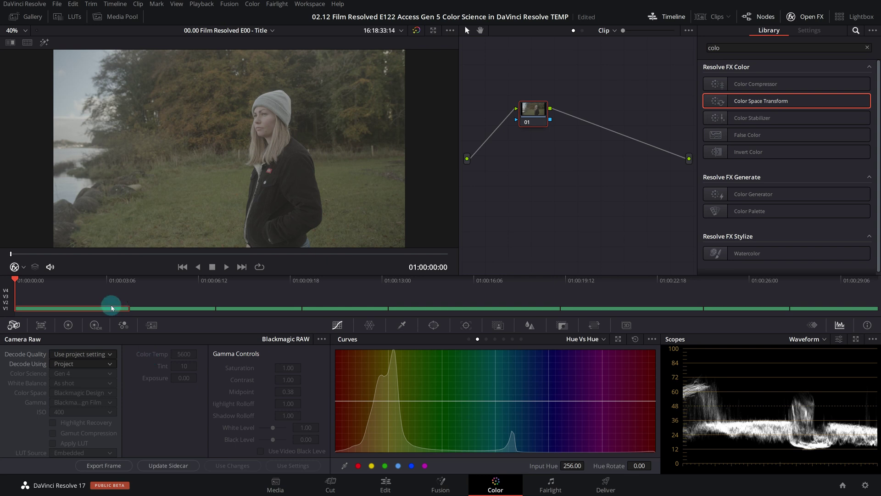
key(Down)
key(Down)
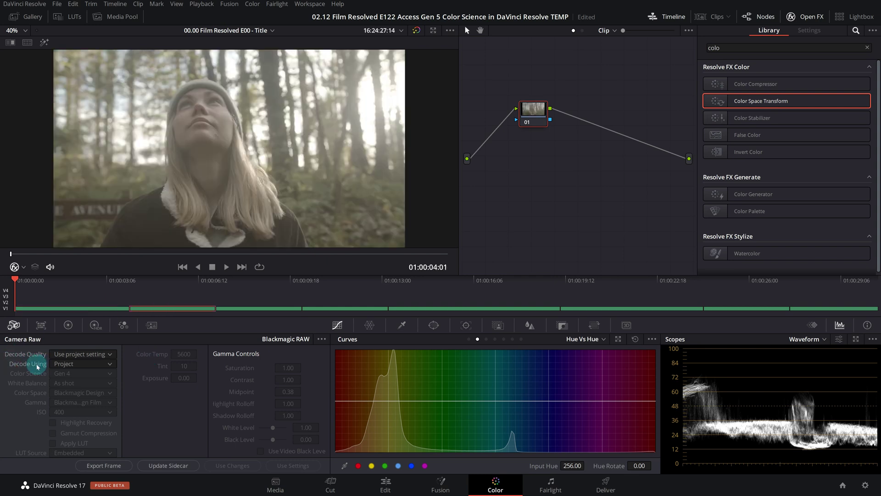
key(Down)
key(Down)
key(Down)
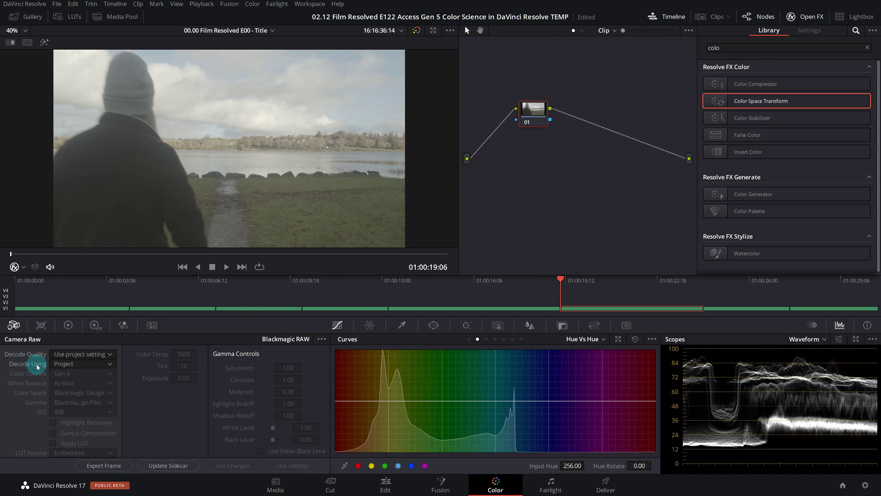
key(Up)
key(Up)
key(Up)
key(Up)
key(Up)
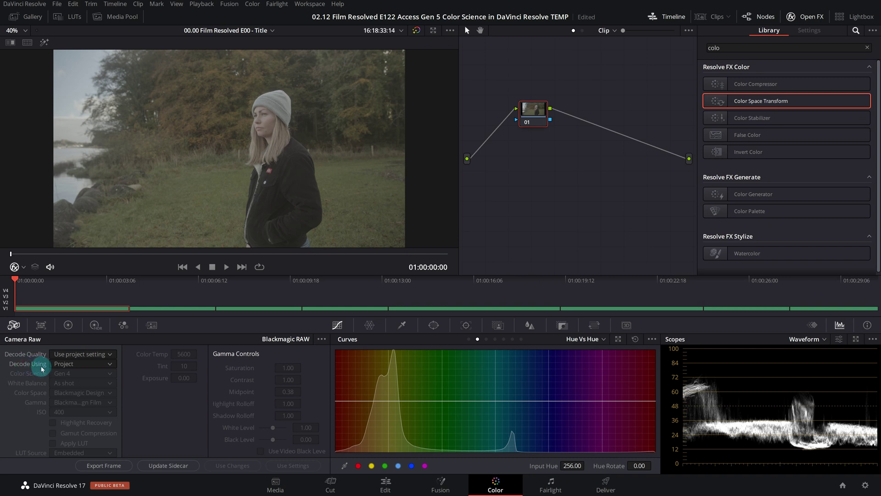
Set the first clip's Decode Using to Clip and its Color Science to Gen 5
click(67, 365)
click(65, 409)
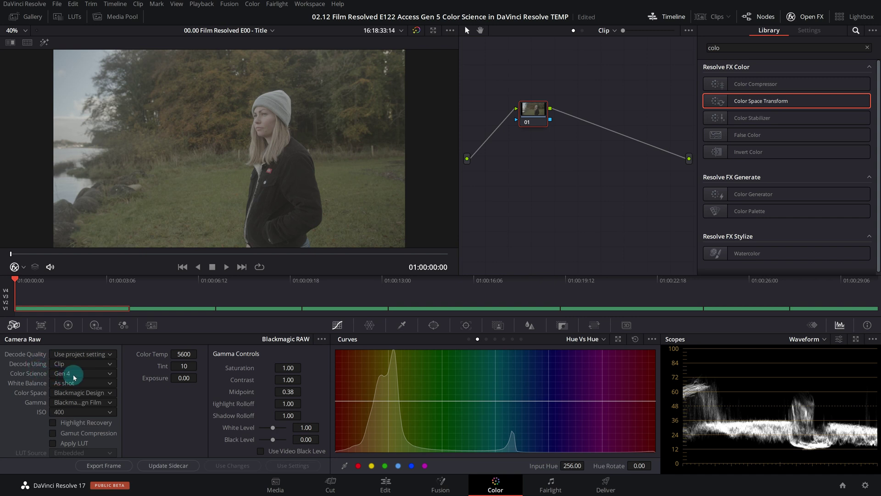
click(111, 374)
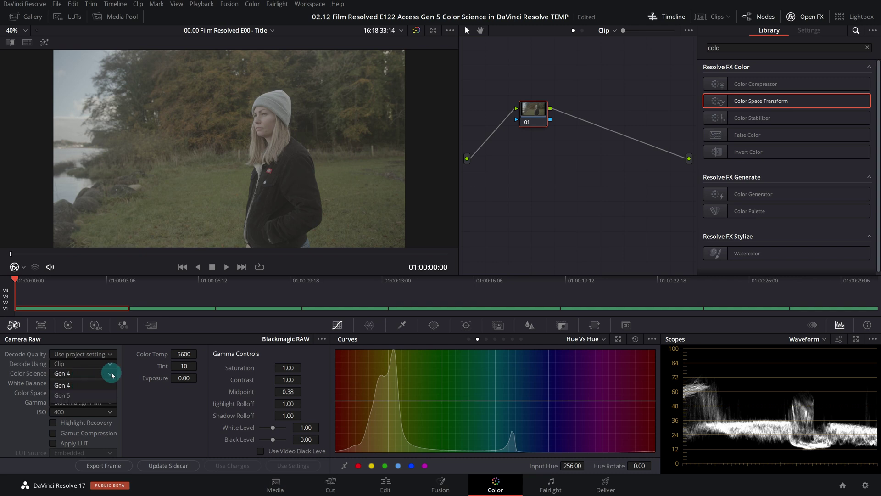
click(62, 398)
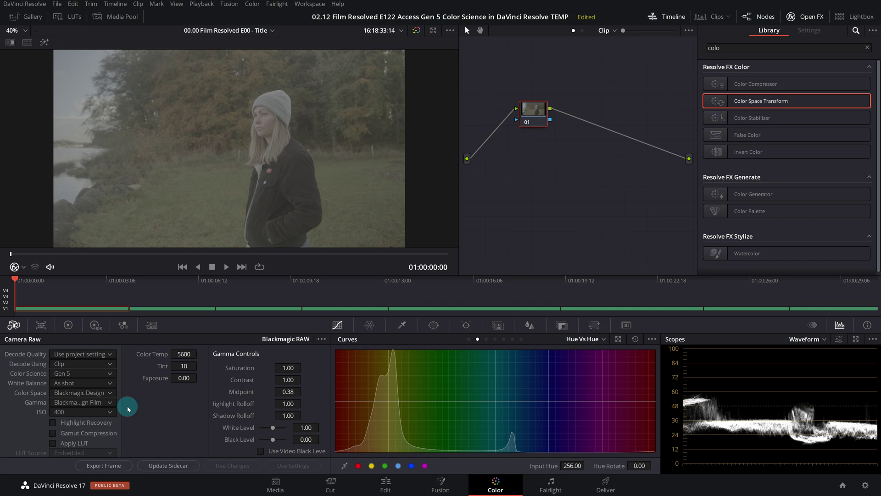
Switch the first clip's Decode Using back to Project, restoring Gen 4 color science
click(67, 364)
click(64, 395)
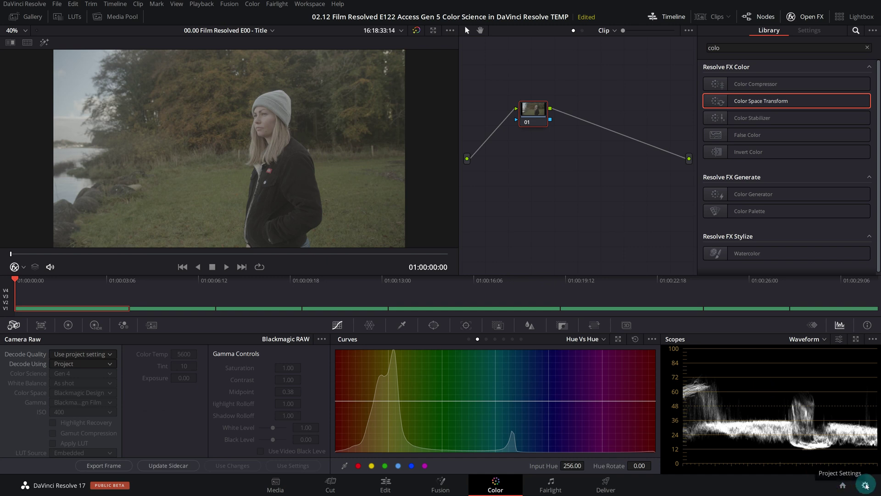
In Project Settings, set the Camera RAW profile to Blackmagic RAW
click(865, 485)
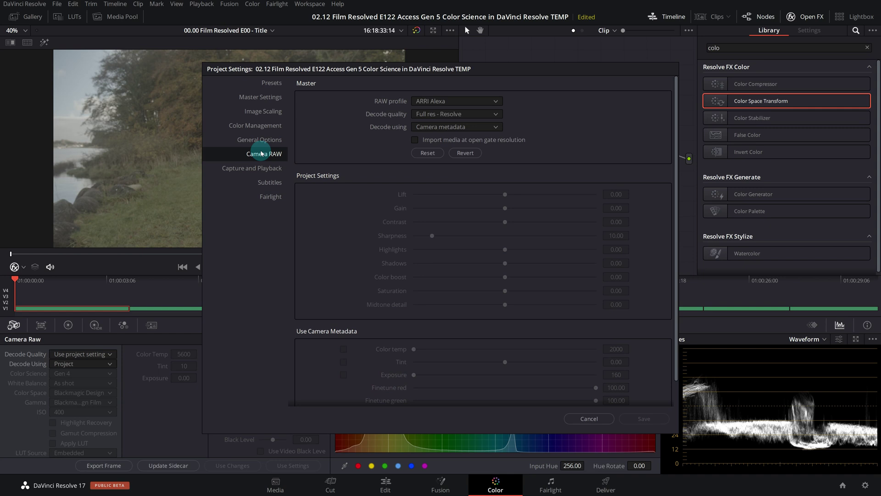
click(427, 102)
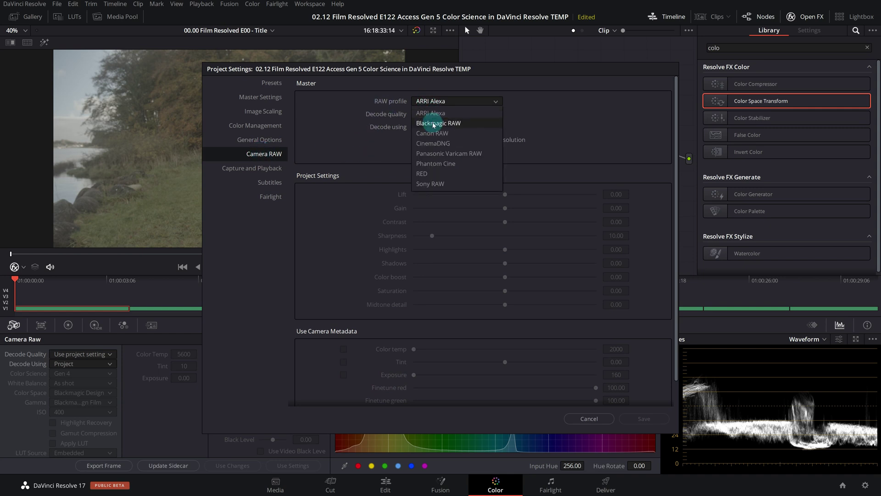
click(433, 124)
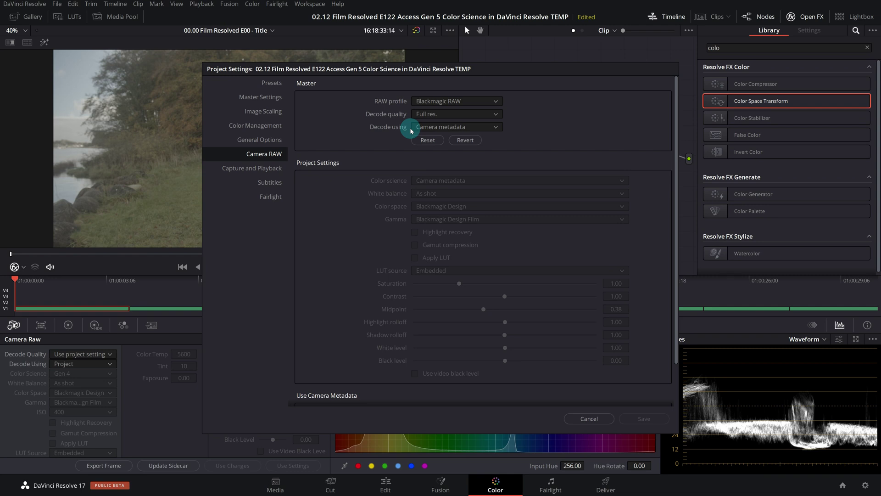
click(421, 127)
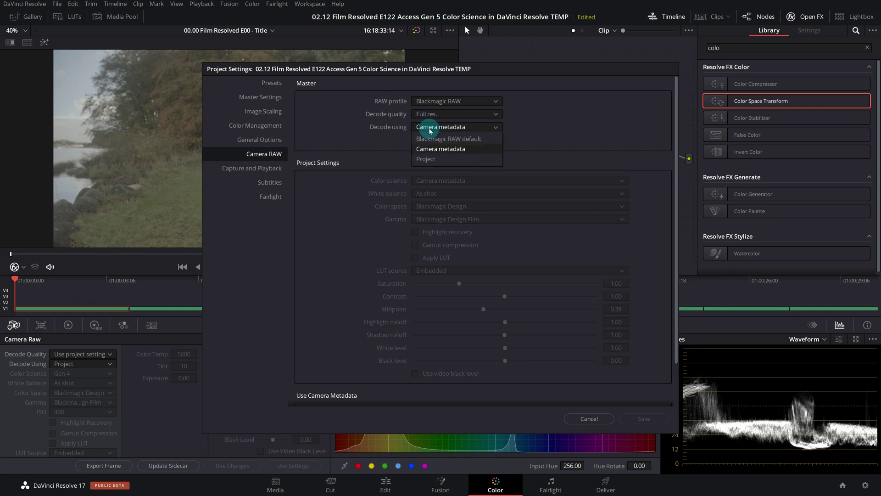
Set the project's Decode using to Project and Color science to Gen 5, then save
click(433, 159)
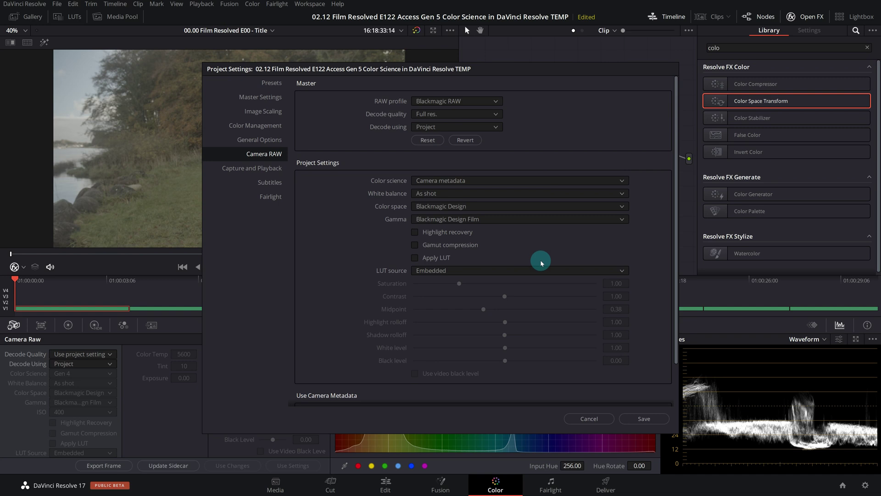
click(438, 182)
click(424, 212)
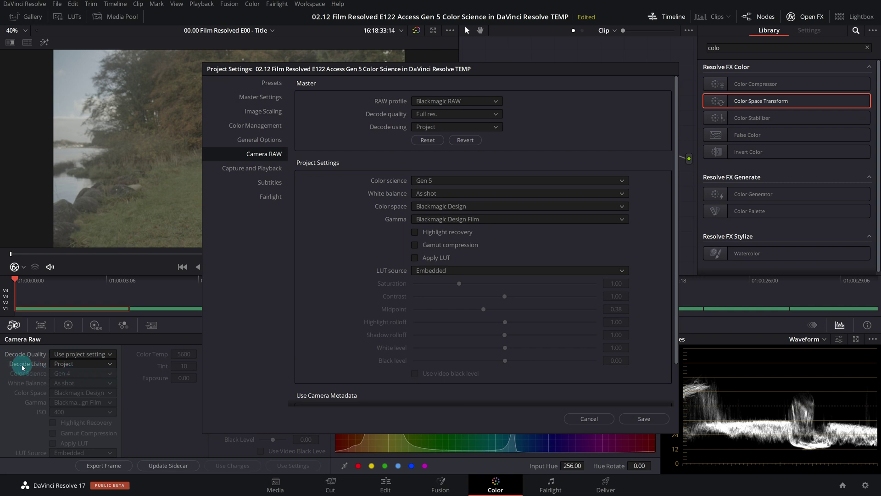
click(637, 424)
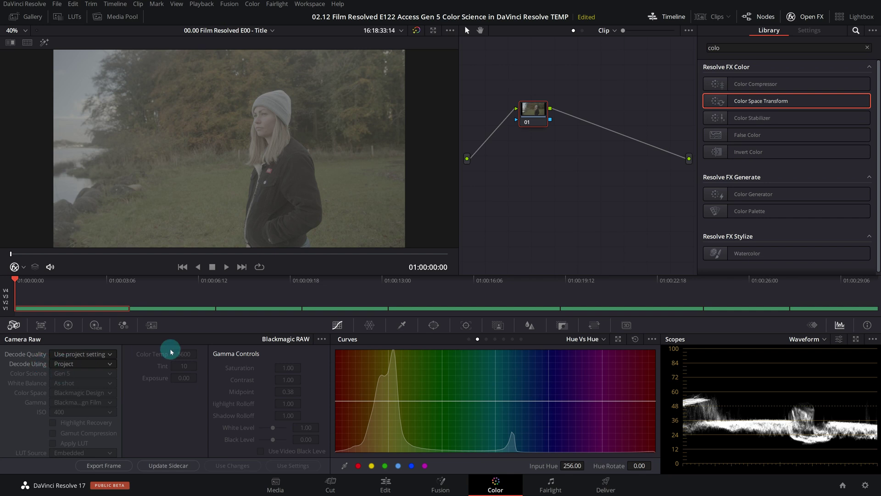
Step through the timeline clips to confirm Gen 5, then jump back to the first clip
key(Down)
key(Down)
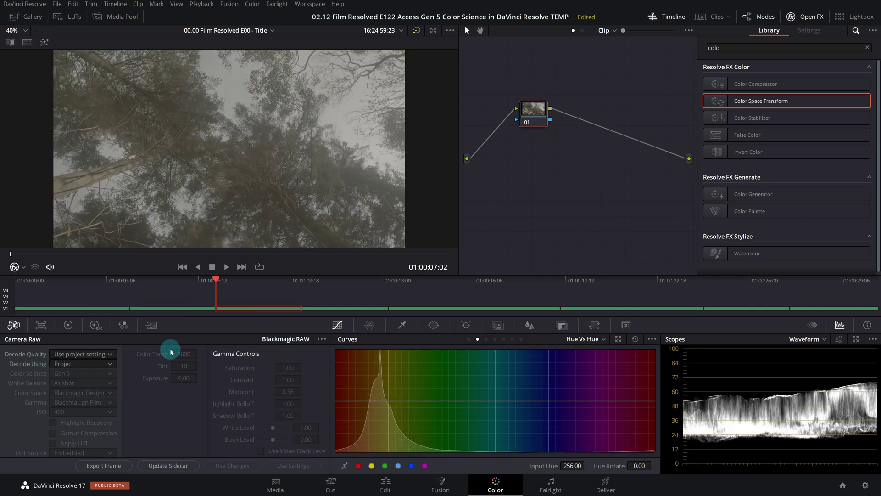
key(Down)
key(Down)
key(Down)
key(Down)
key(Down)
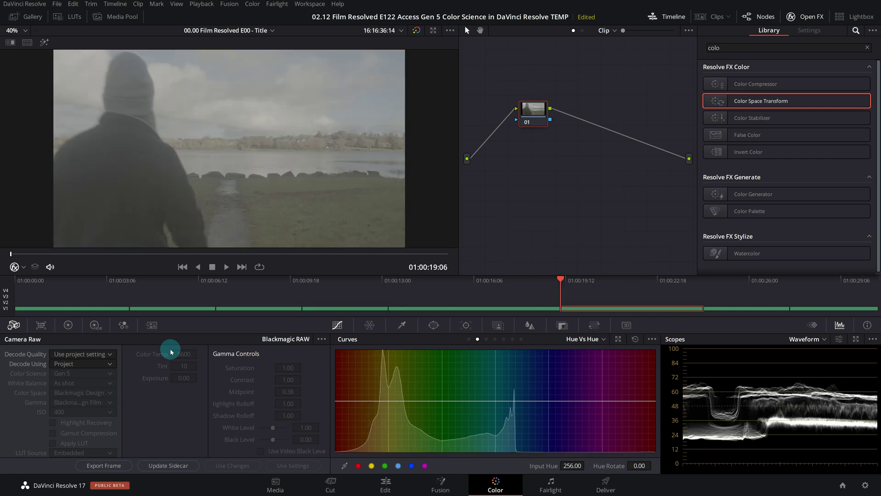
key(Home)
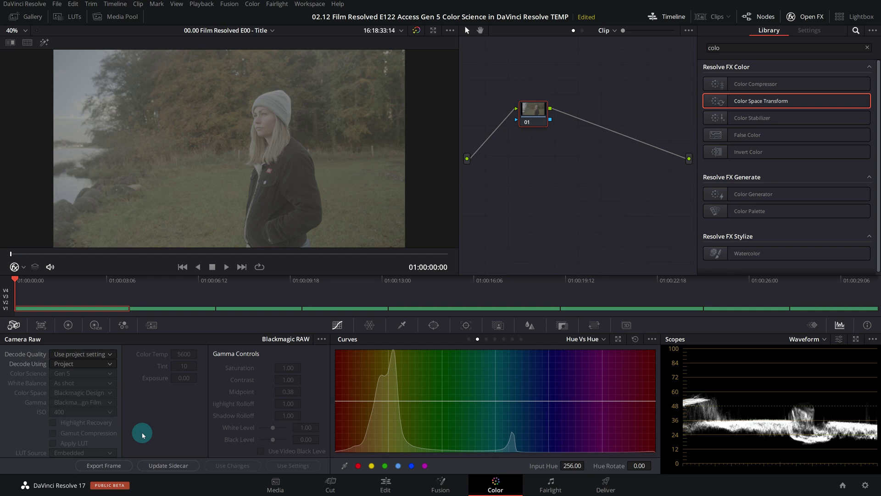
Apply the Gen5 Color Science gallery still's grade to the first clip
click(33, 18)
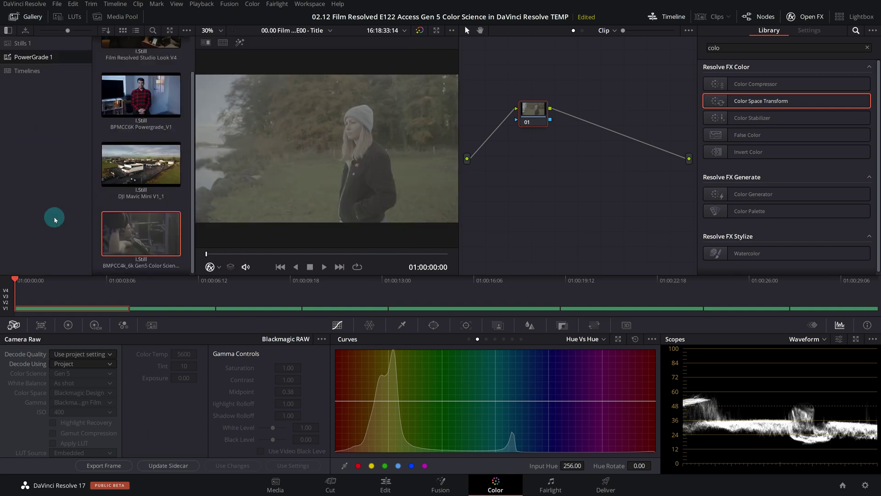
right_click(133, 236)
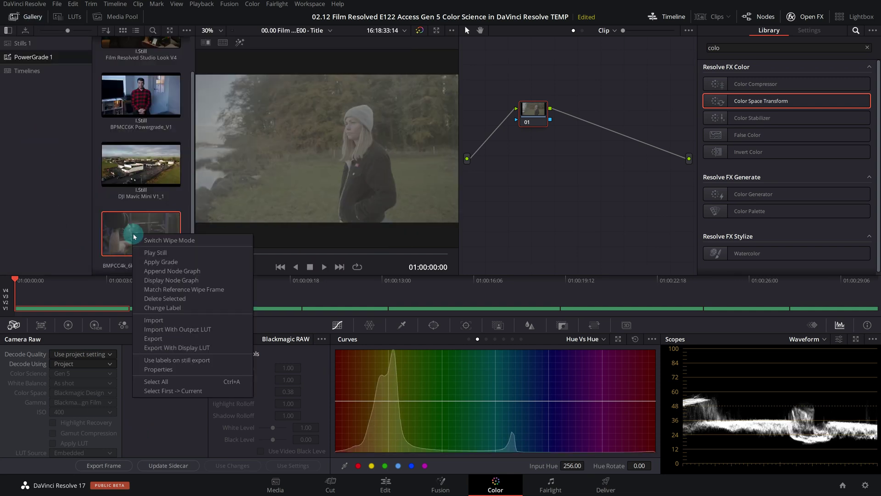
click(151, 262)
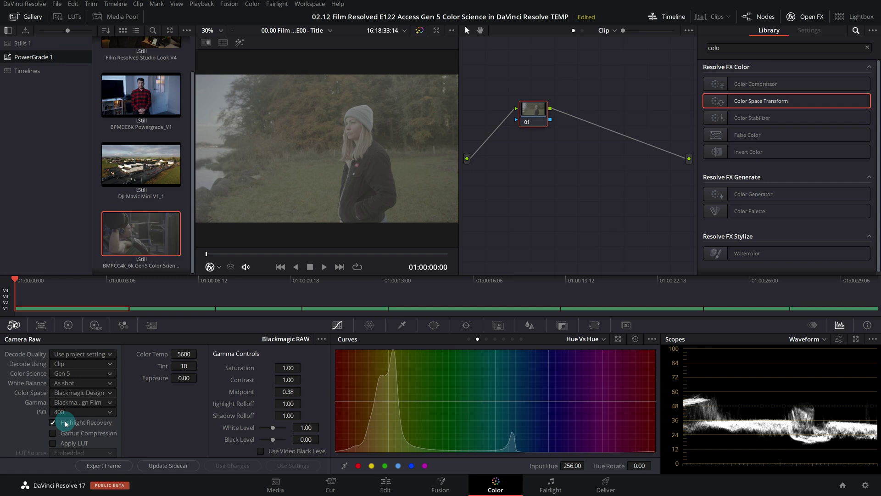
click(146, 310)
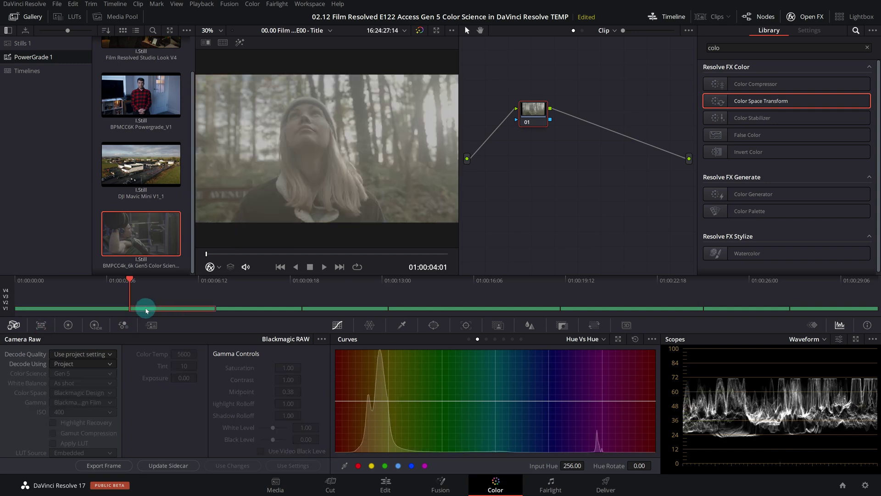
Apply the Gen5 still's grade to the second clip and drop Color Space Transform onto node 01
right_click(113, 255)
click(143, 258)
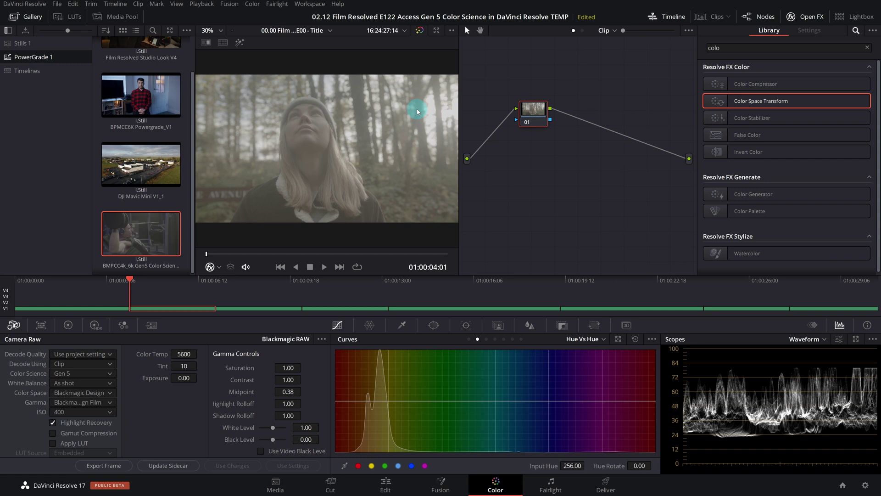
click(482, 250)
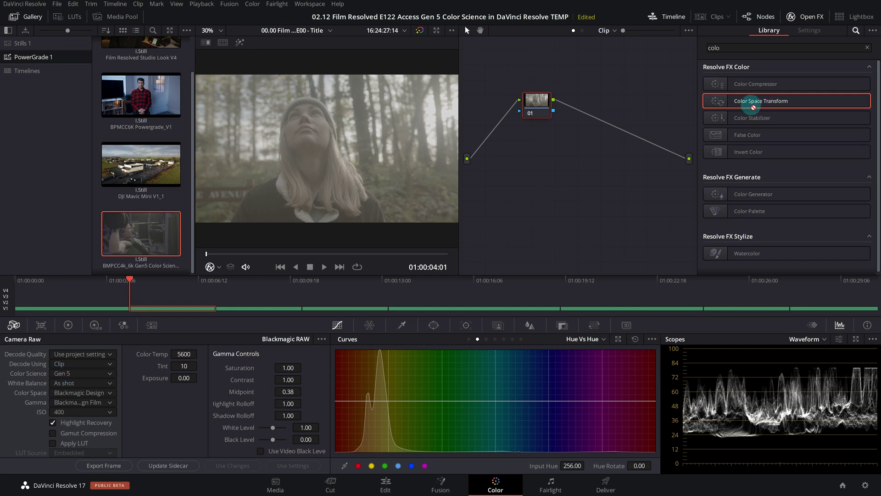
drag(752, 100, 538, 108)
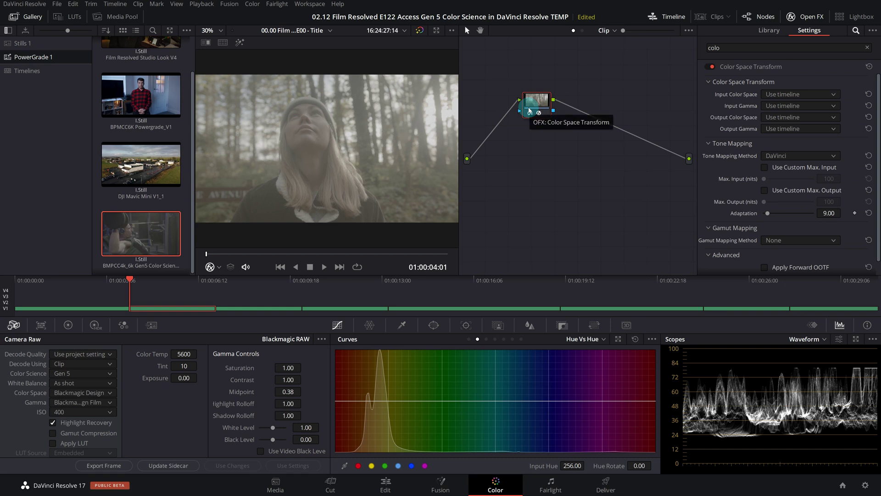
Check the Color Space Transform's Input Color Space and Input Gamma, leaving both on Use timeline
click(808, 97)
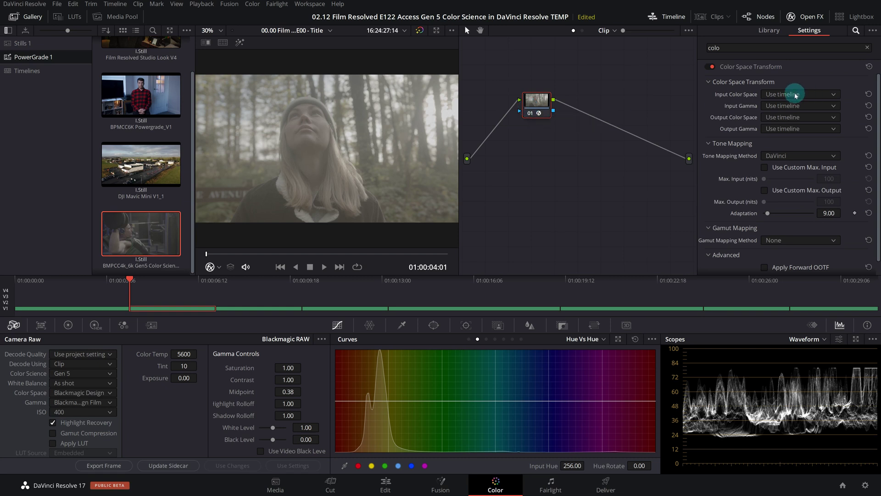
click(795, 95)
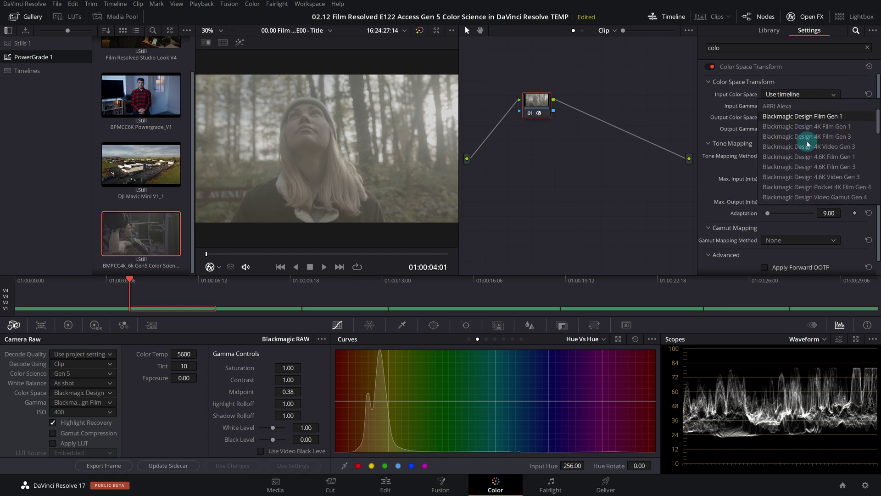
scroll(848, 156, down, 1)
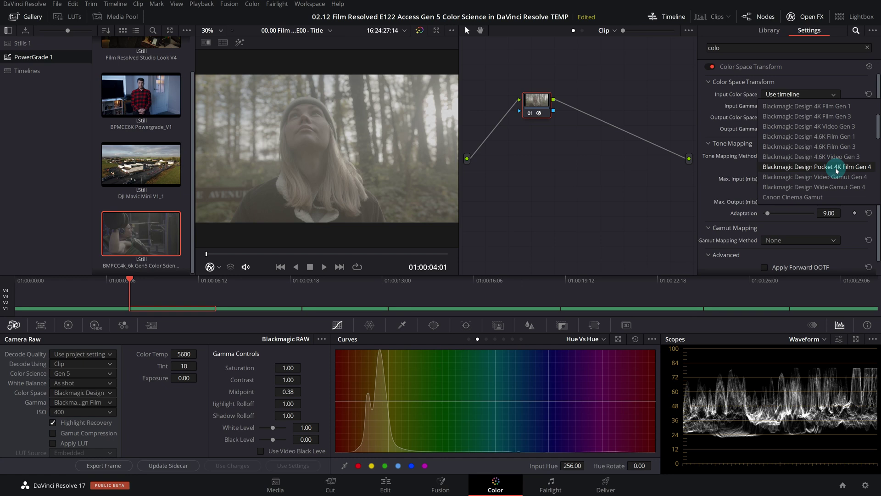
click(809, 87)
click(764, 88)
click(762, 82)
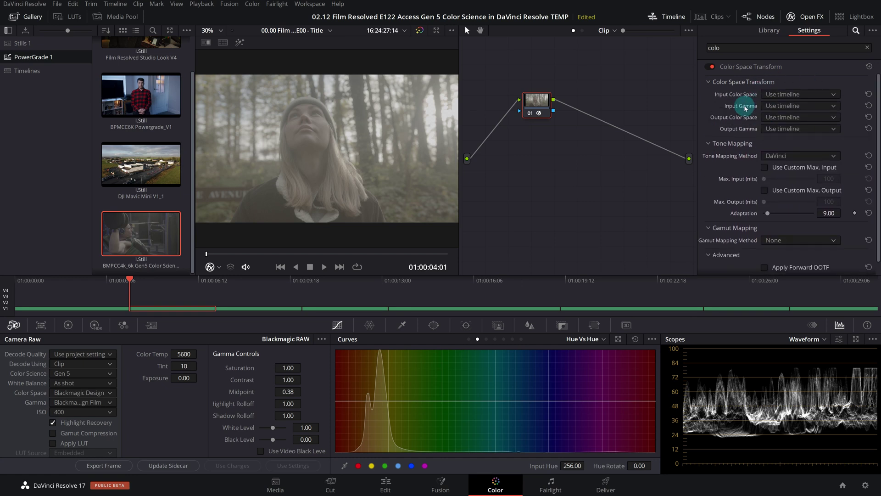
click(785, 106)
scroll(807, 172, down, 2)
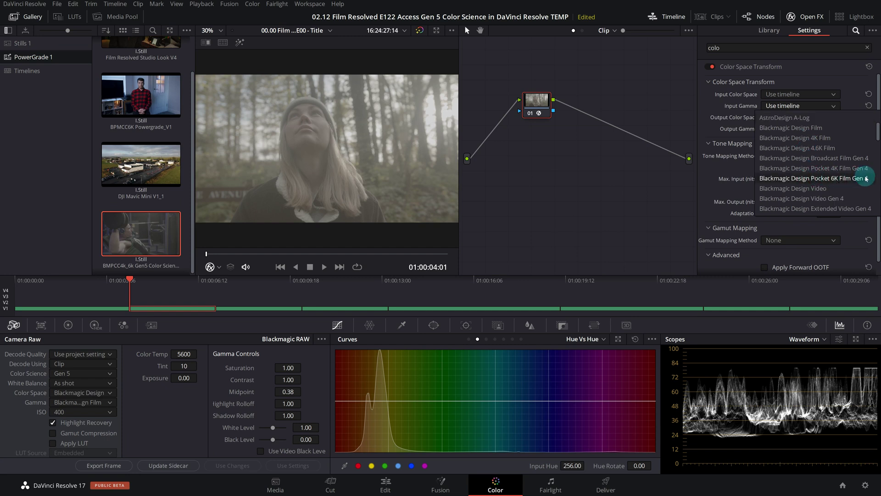
click(703, 108)
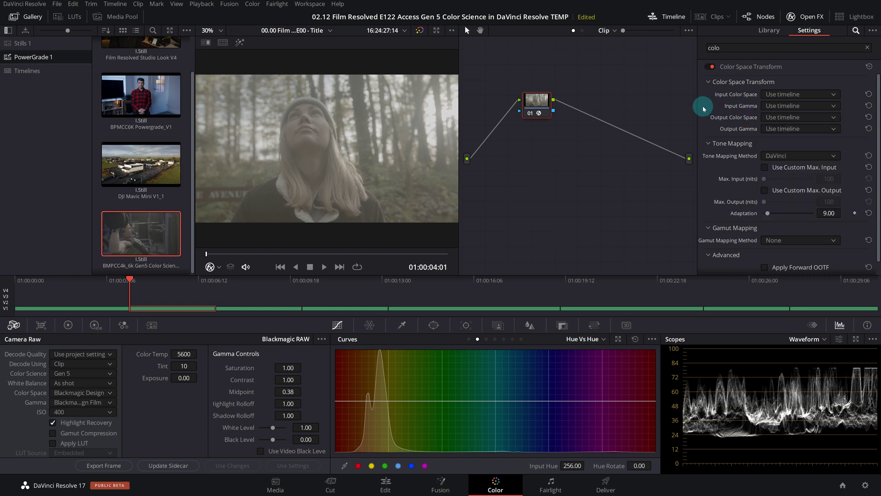